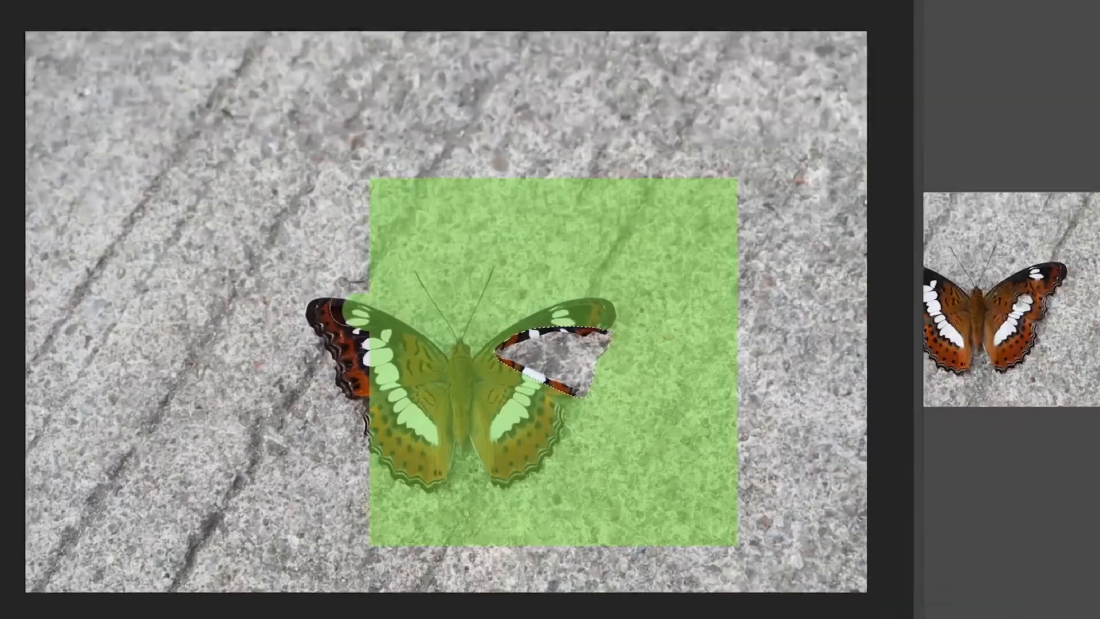
mouse_move(338, 326)
left_mouse_down()
mouse_move(256, 332)
mouse_move(337, 373)
left_mouse_up()
mouse_move(545, 303)
left_mouse_down()
mouse_move(562, 453)
mouse_move(451, 290)
left_mouse_up()
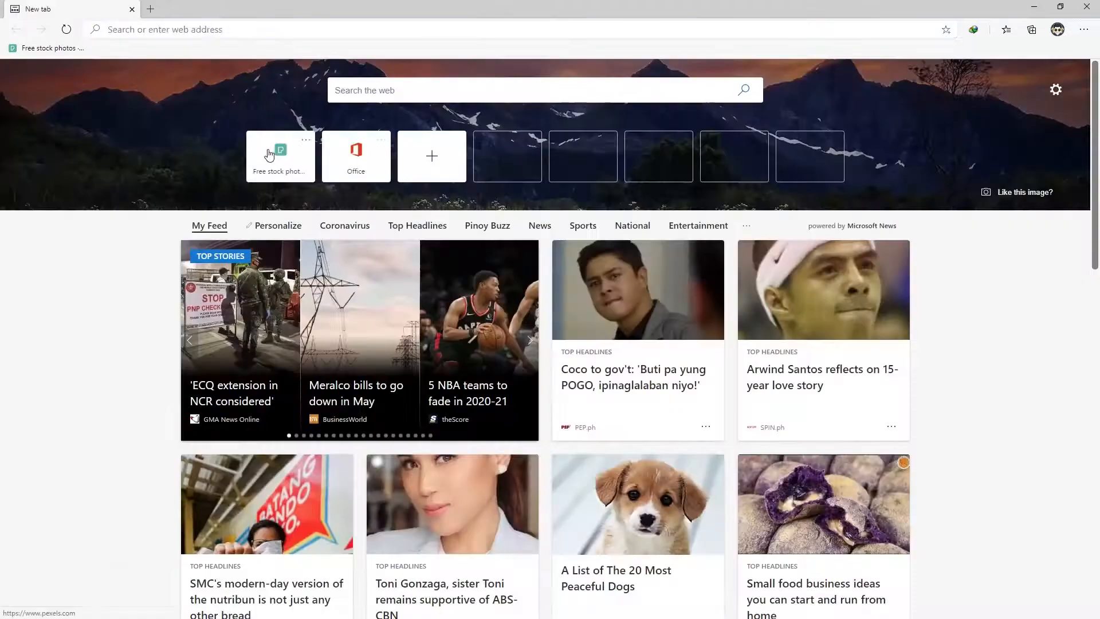
Open the Pexels website and search its free stock photos for "woman in sunglasses".
left_click(269, 155)
left_click(380, 208)
type("woman in sun")
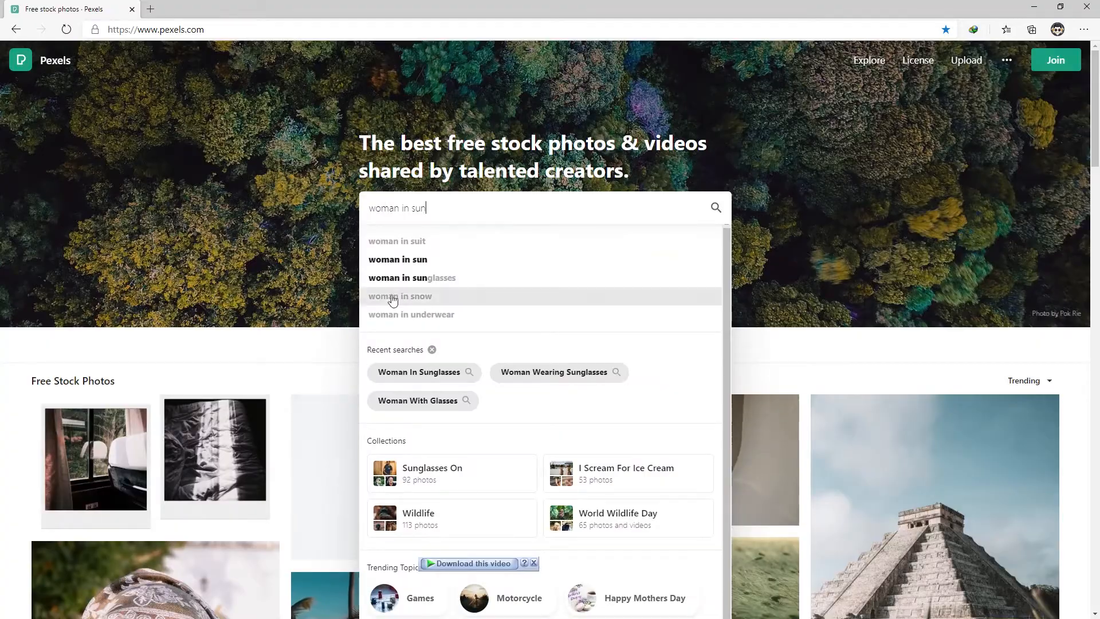
left_click(412, 277)
scroll(979, 229, "down", 10)
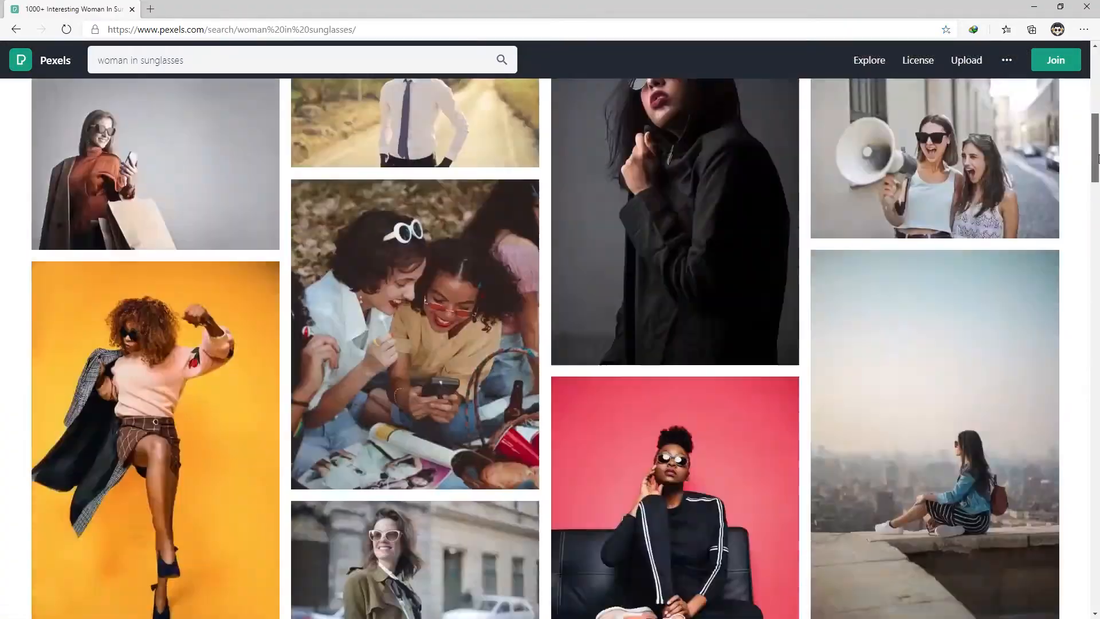
Find the portrait of the woman with round orange sunglasses behind red folded paper and download it for free.
left_click(979, 204)
left_click(278, 59)
scroll(550, 344, "down", 15)
scroll(983, 302, "down", 3)
left_click(983, 301)
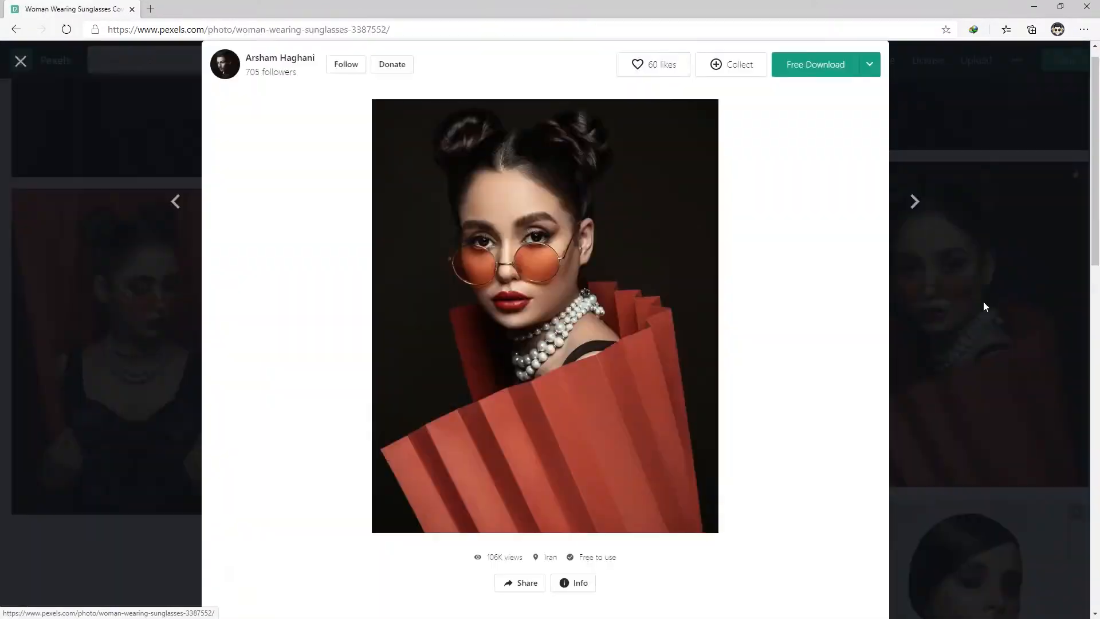
left_click(823, 64)
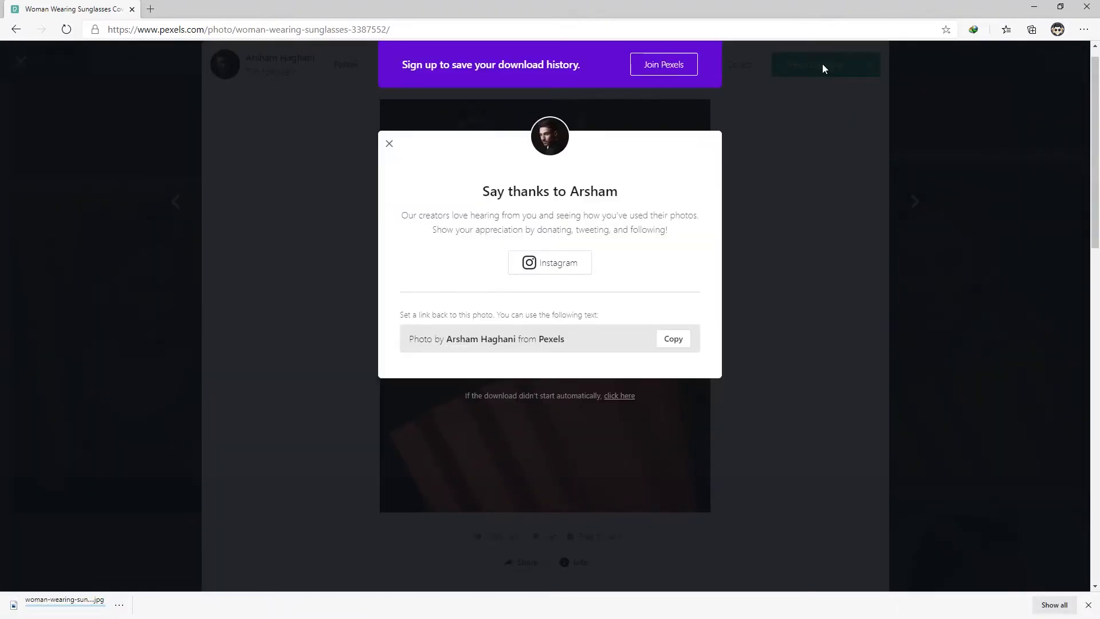
Switch to Photoshop and open woman-wearing-sunglasses-3387552.jpg from the Stock Images folder.
left_click(1034, 7)
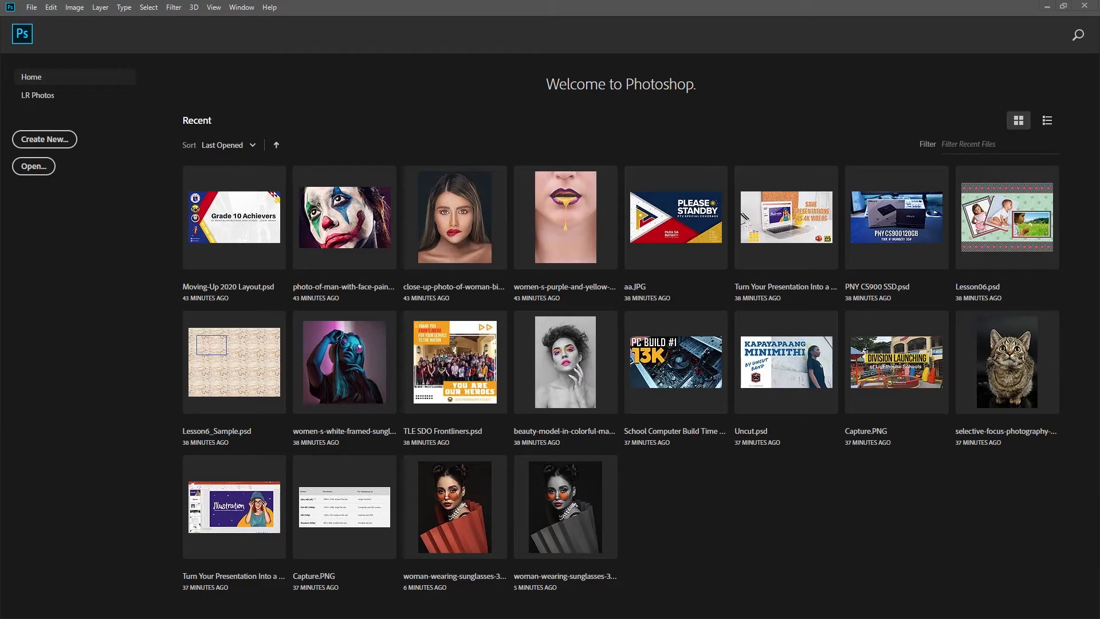
key("alt+Tab")
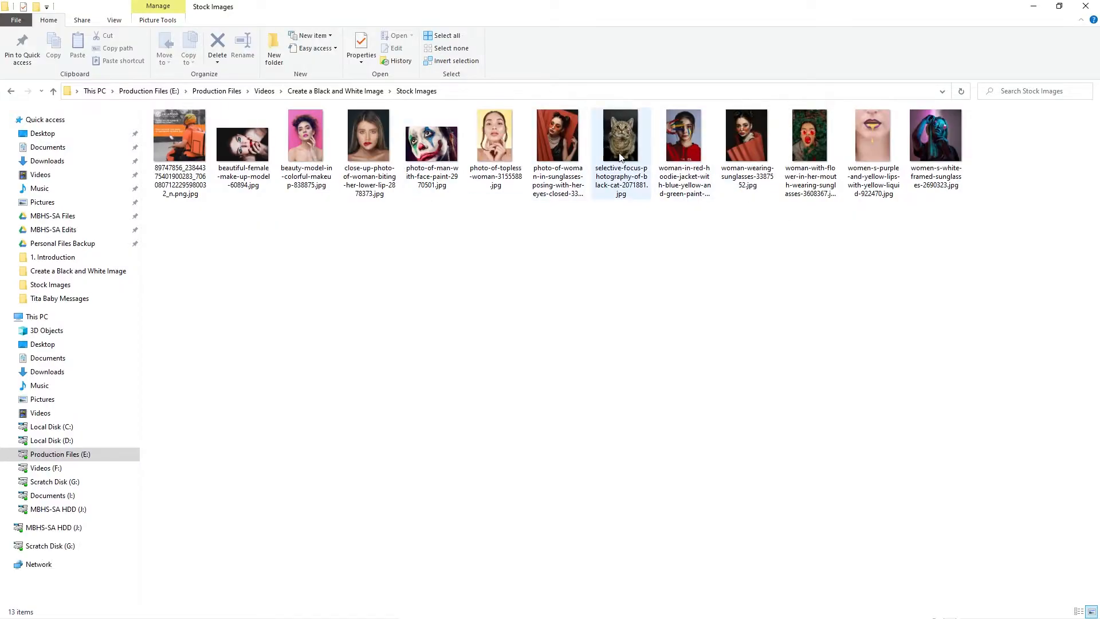
double_click(743, 12)
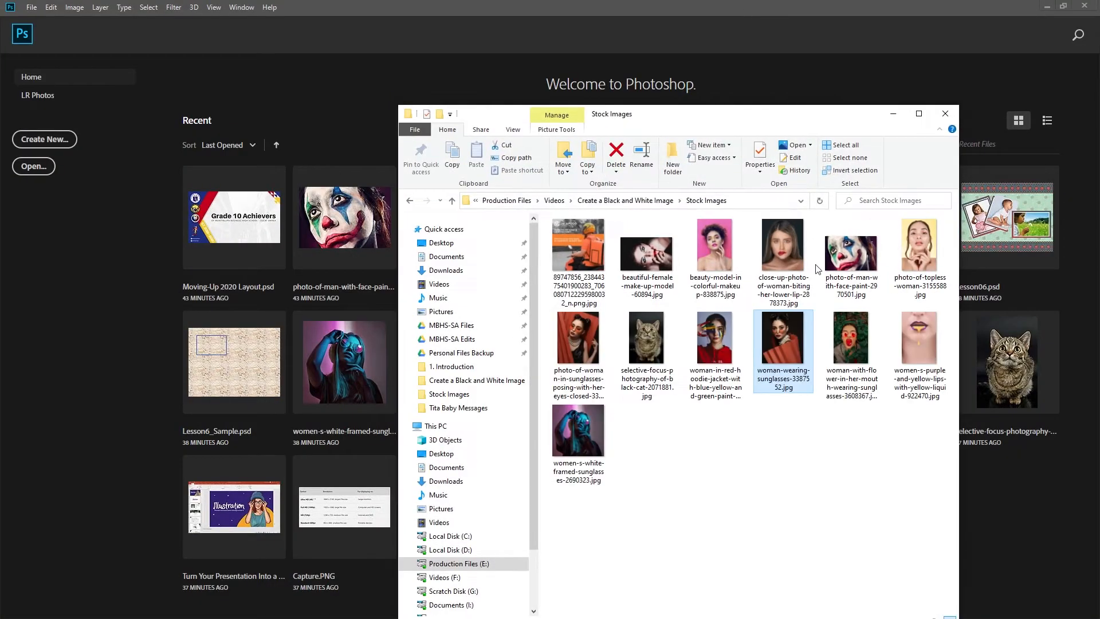
left_click_drag(792, 343, 105, 356)
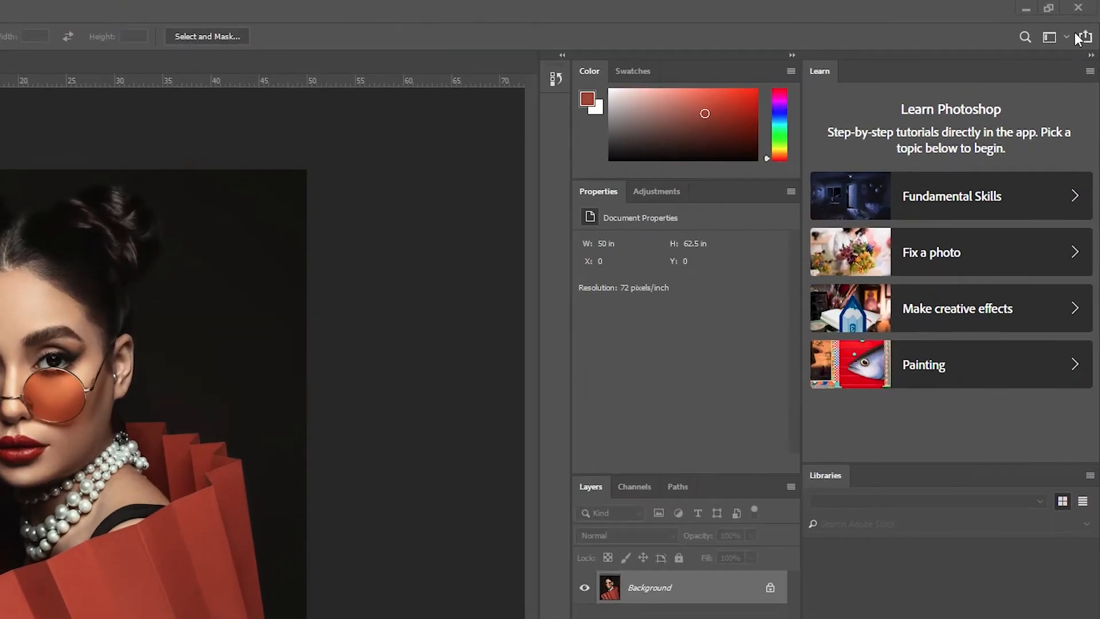
Reset the Essentials workspace to its default layout.
left_click(1067, 38)
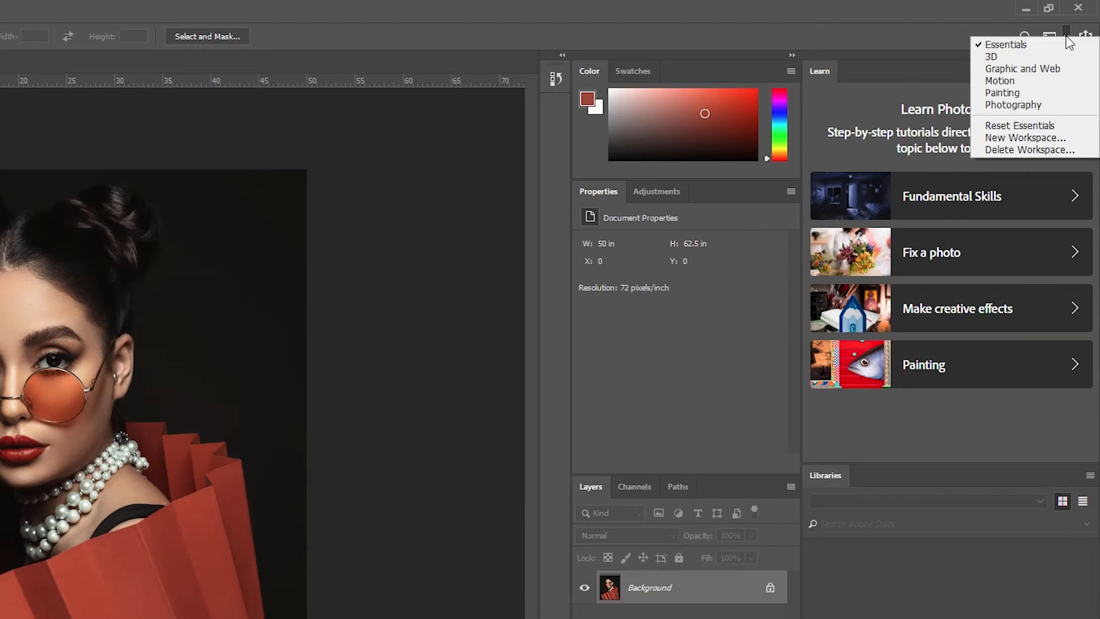
left_click(1052, 46)
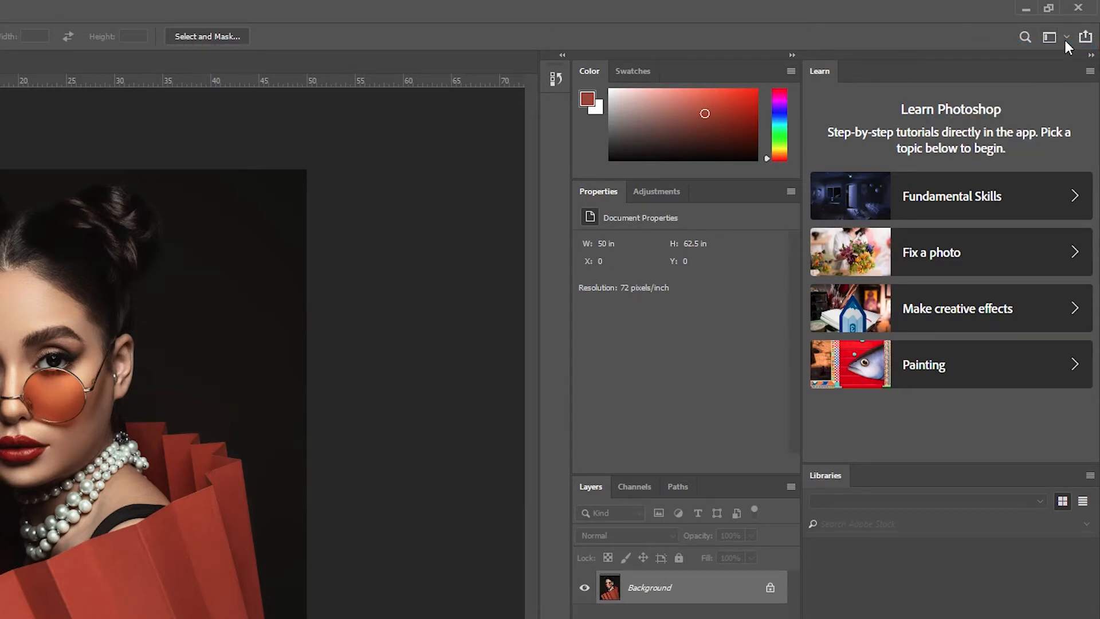
left_click(1067, 40)
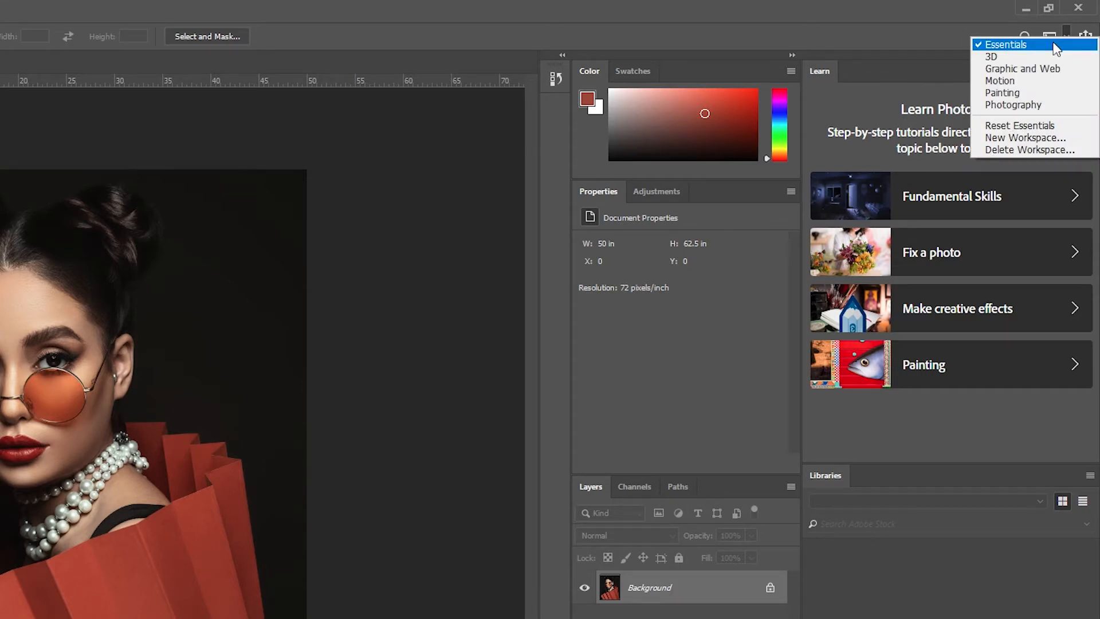
left_click(1035, 126)
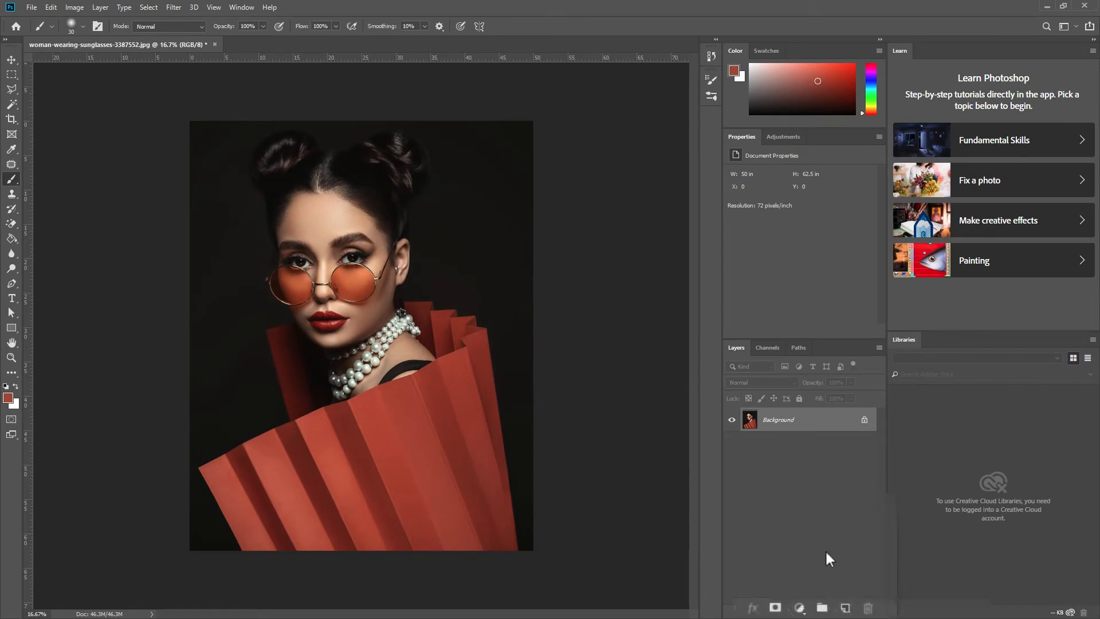
Add a Black & White adjustment layer with Reds 65, Yellows 138, Greens -60, Cyans 148 and Blues 71.
left_click(821, 611)
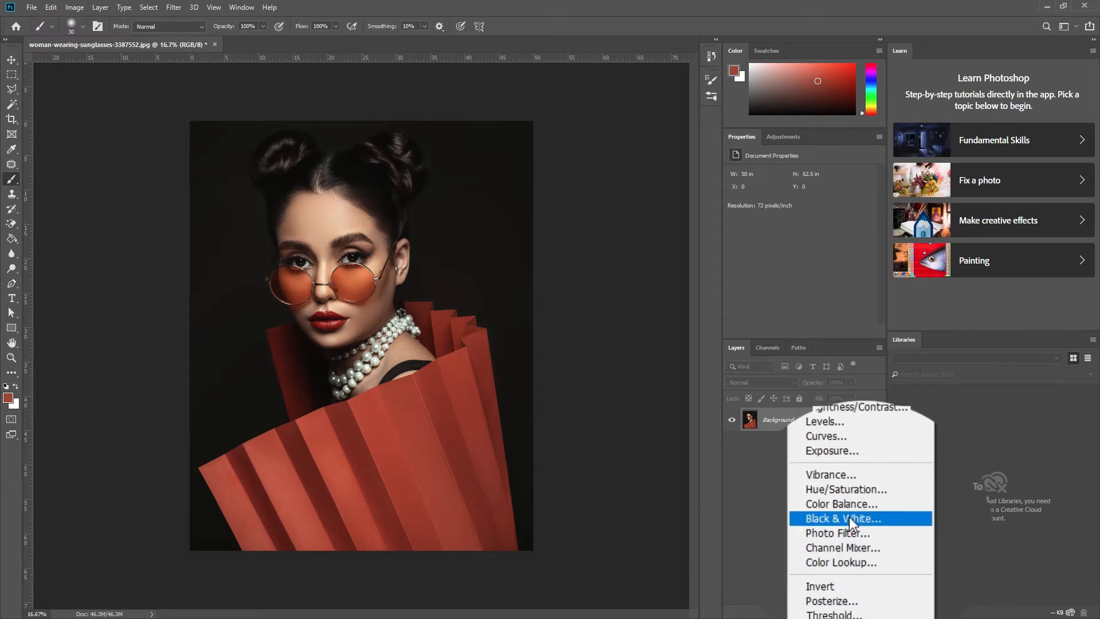
left_click(852, 520)
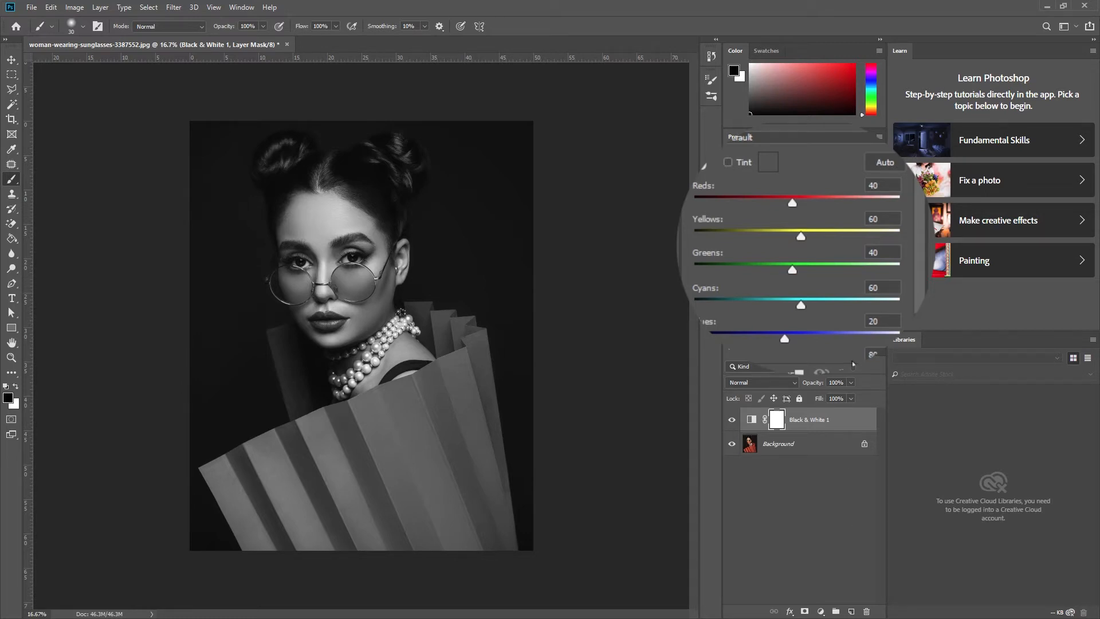
left_click_drag(797, 215, 769, 261)
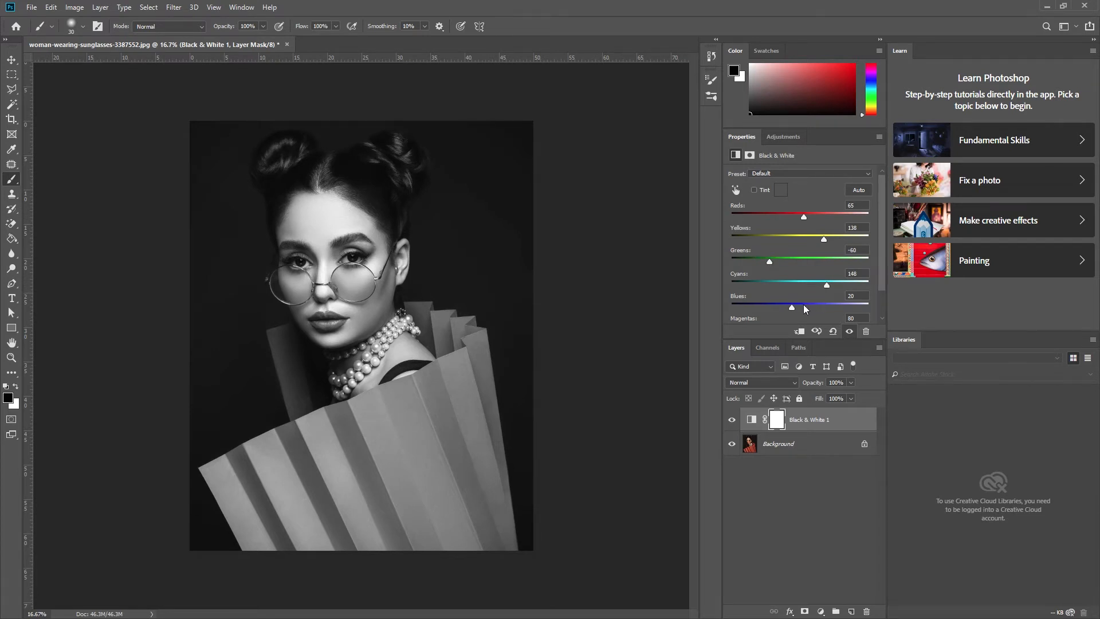
mouse_move(791, 309)
left_mouse_down()
mouse_move(779, 307)
mouse_move(823, 312)
mouse_move(810, 311)
left_mouse_up()
Toggle the Black & White layer's visibility to compare the photo before and after the adjustment.
left_click(731, 421)
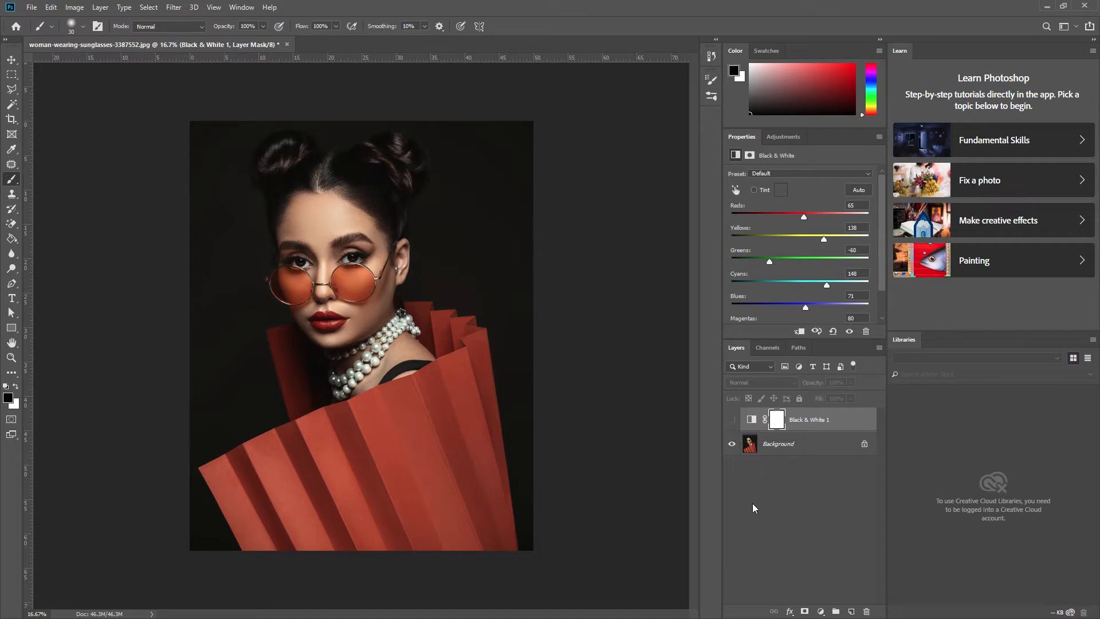
left_click(731, 421)
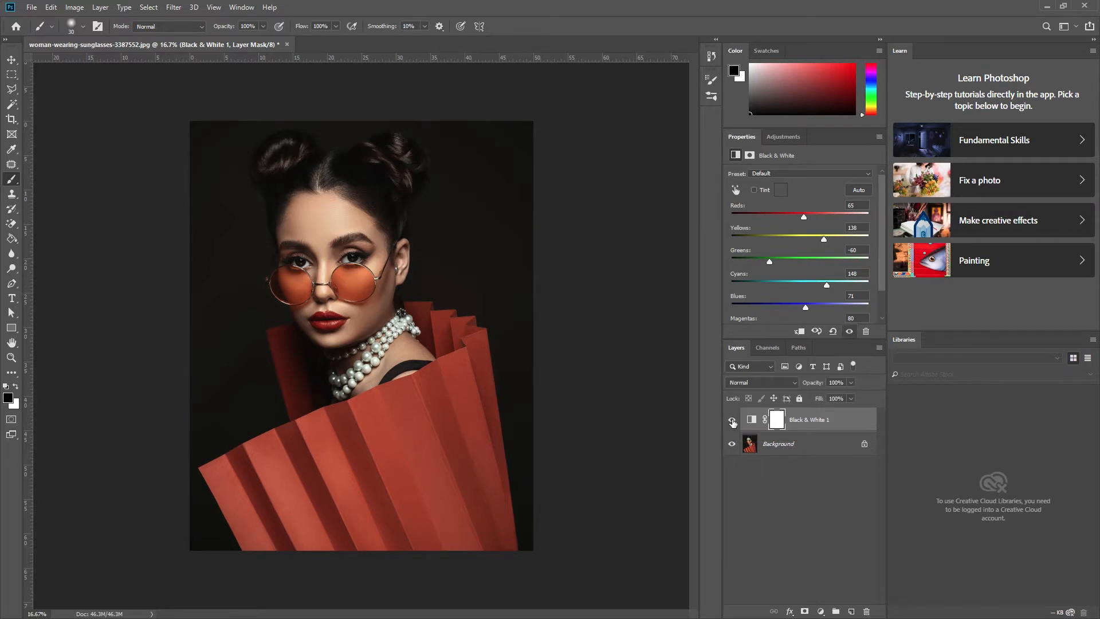
left_click(731, 421)
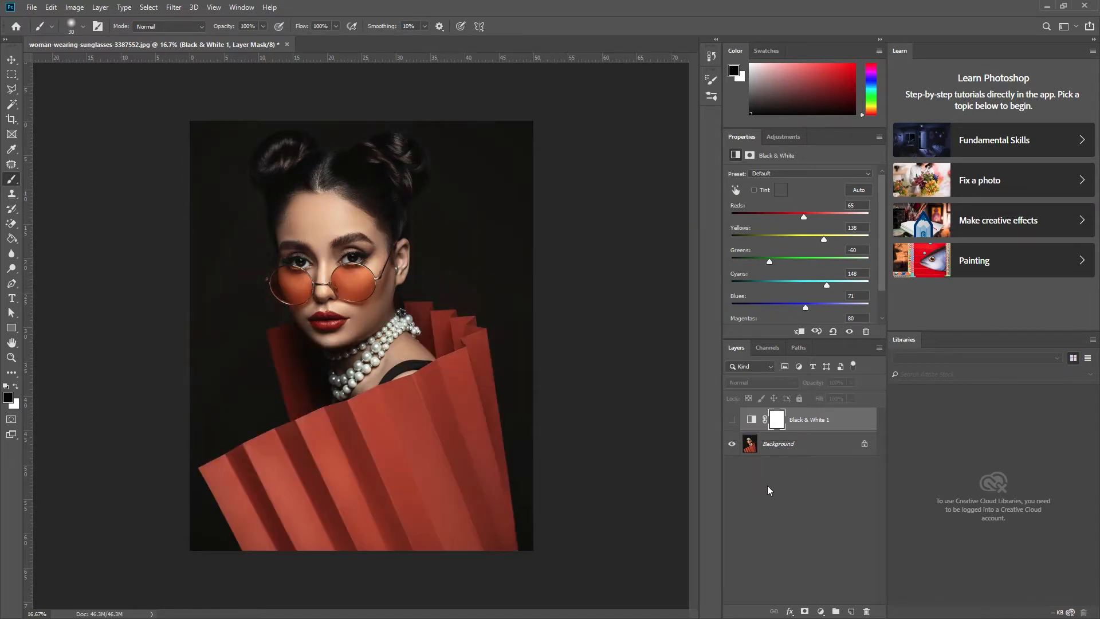
left_click(733, 422)
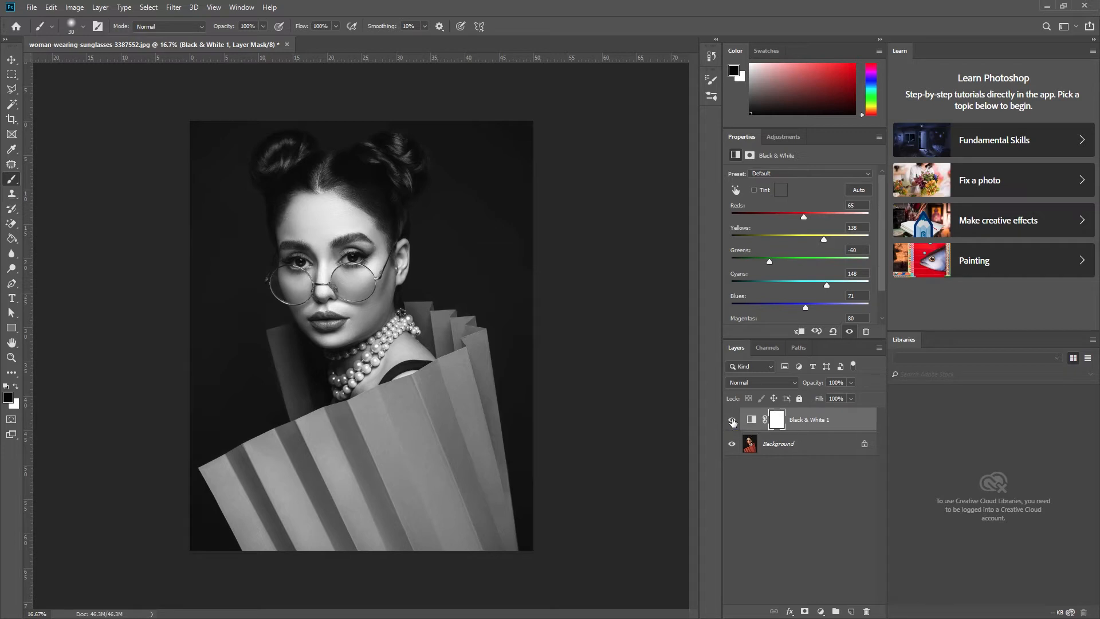
Reset the Black & White adjustment to defaults and set Reds -8, Yellows 15, Greens 102, Cyans -29 and Blues 81.
left_click(833, 333)
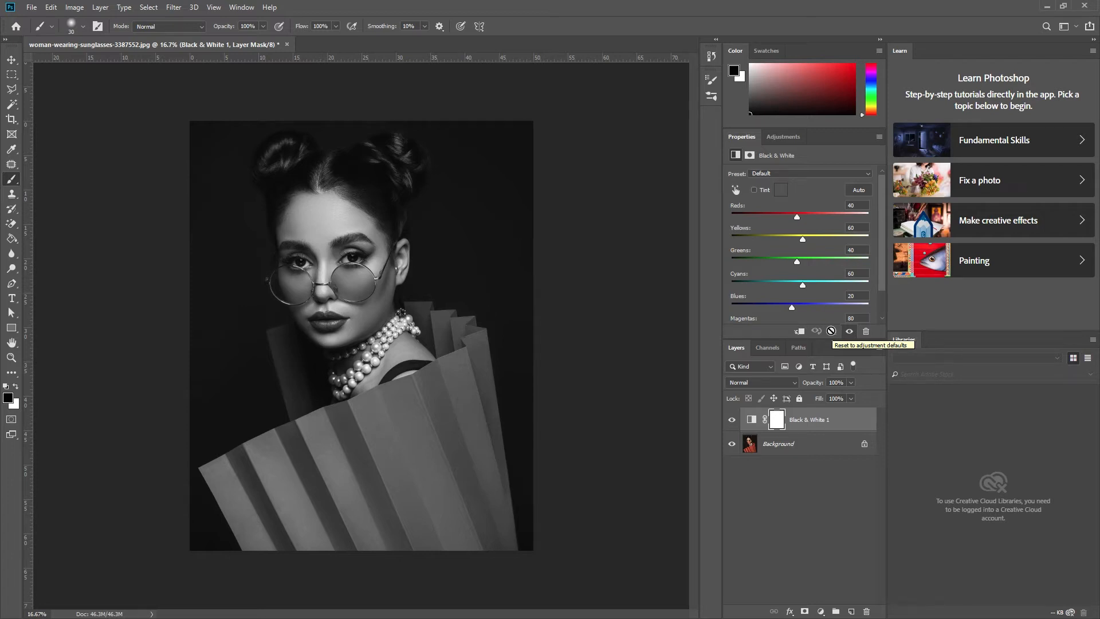
left_click_drag(796, 218, 778, 289)
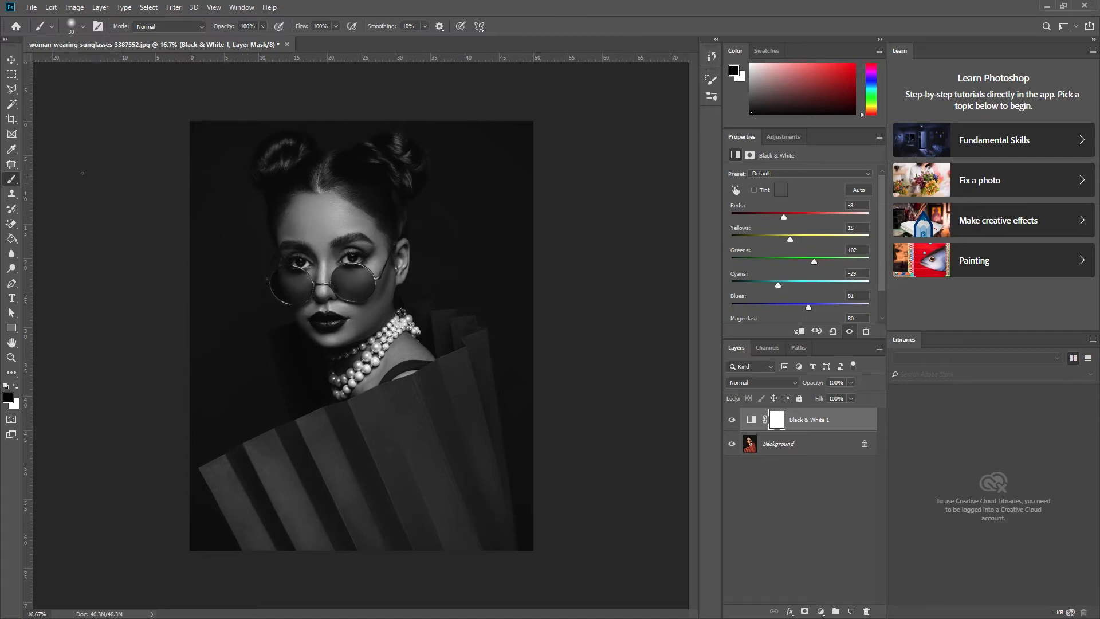
Target the Black & White layer mask and set the Brush tool to a soft round 45 px tip with 0% hardness.
right_click(12, 178)
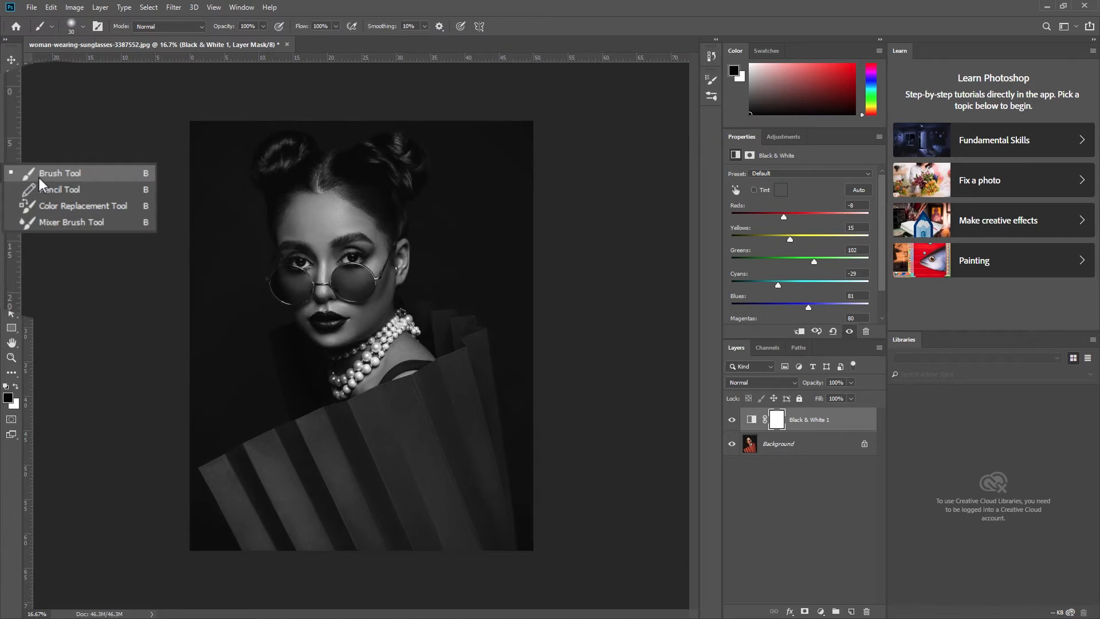
left_click(61, 175)
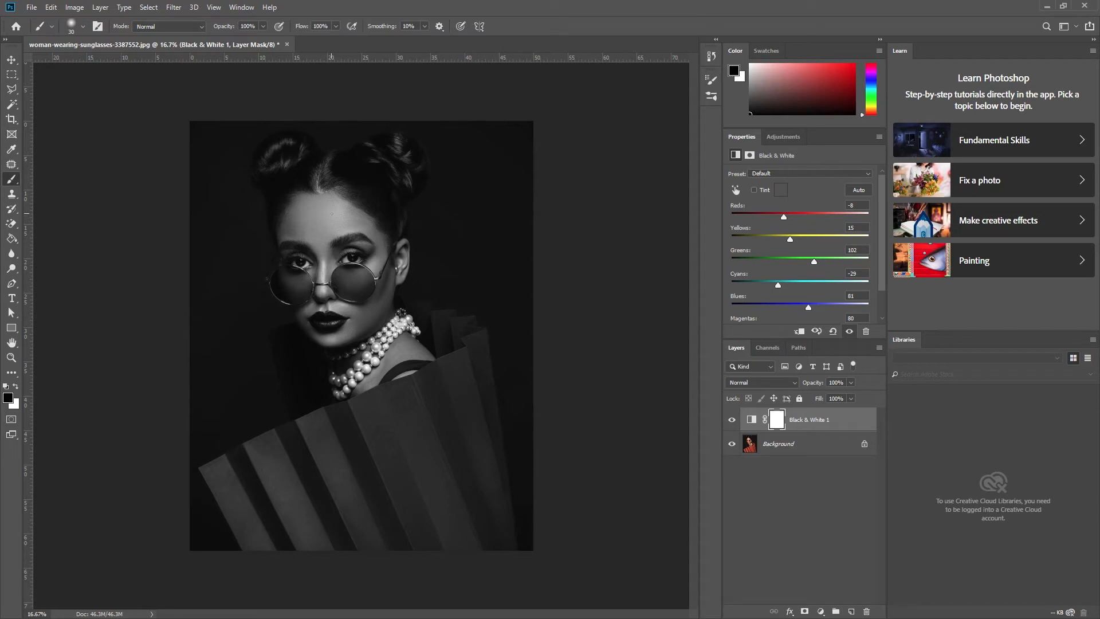
left_click(777, 420)
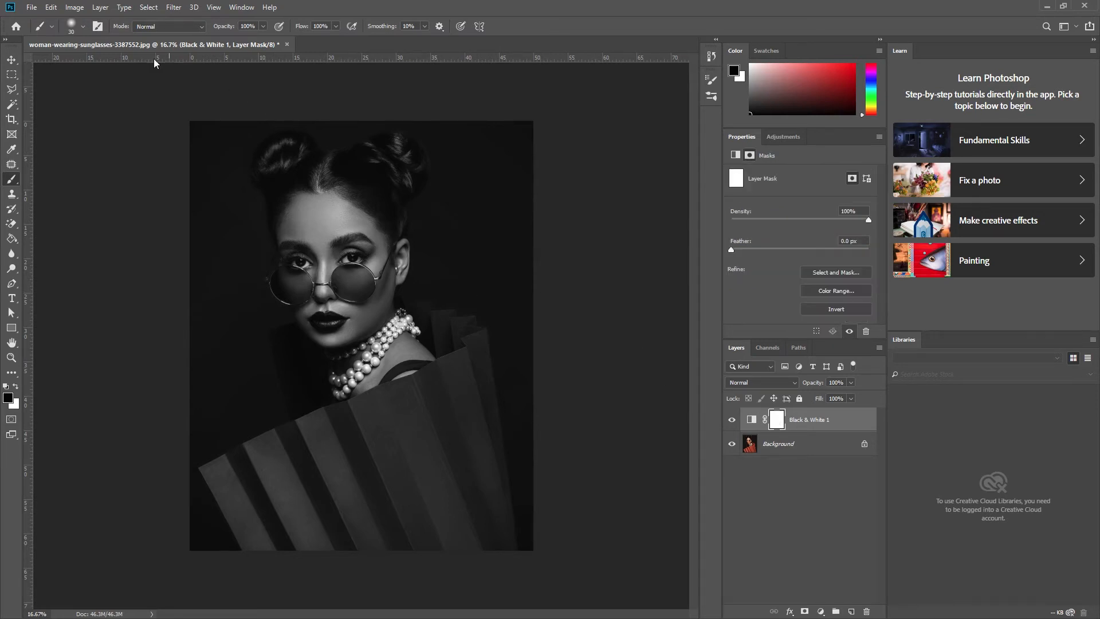
left_click(95, 27)
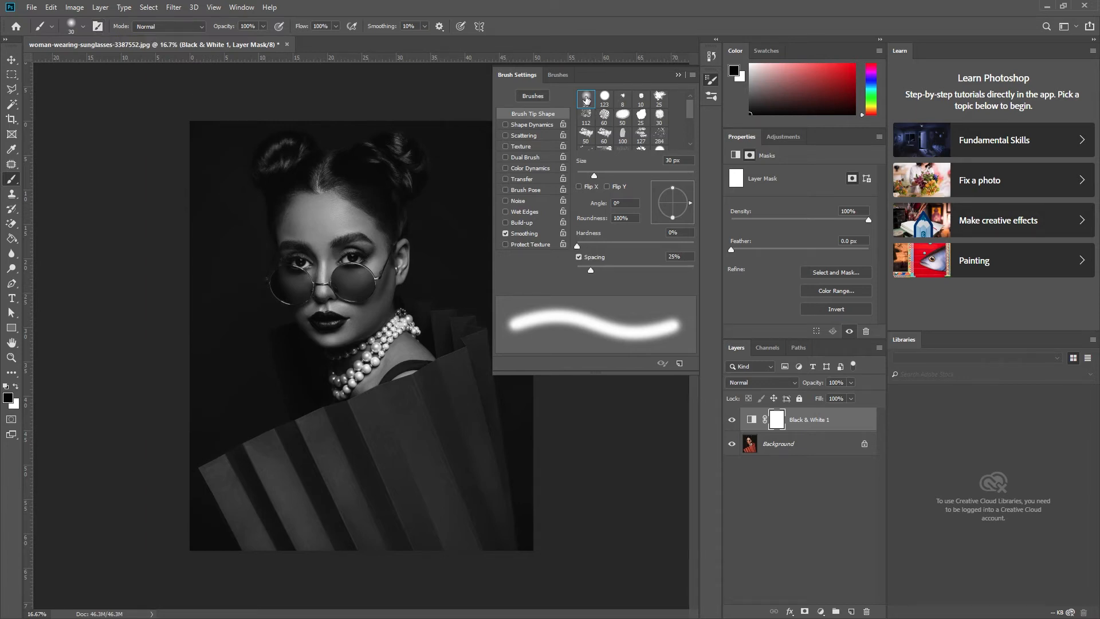
mouse_move(577, 246)
left_mouse_down()
mouse_move(607, 245)
mouse_move(577, 247)
left_mouse_up()
left_click_drag(593, 174, 602, 177)
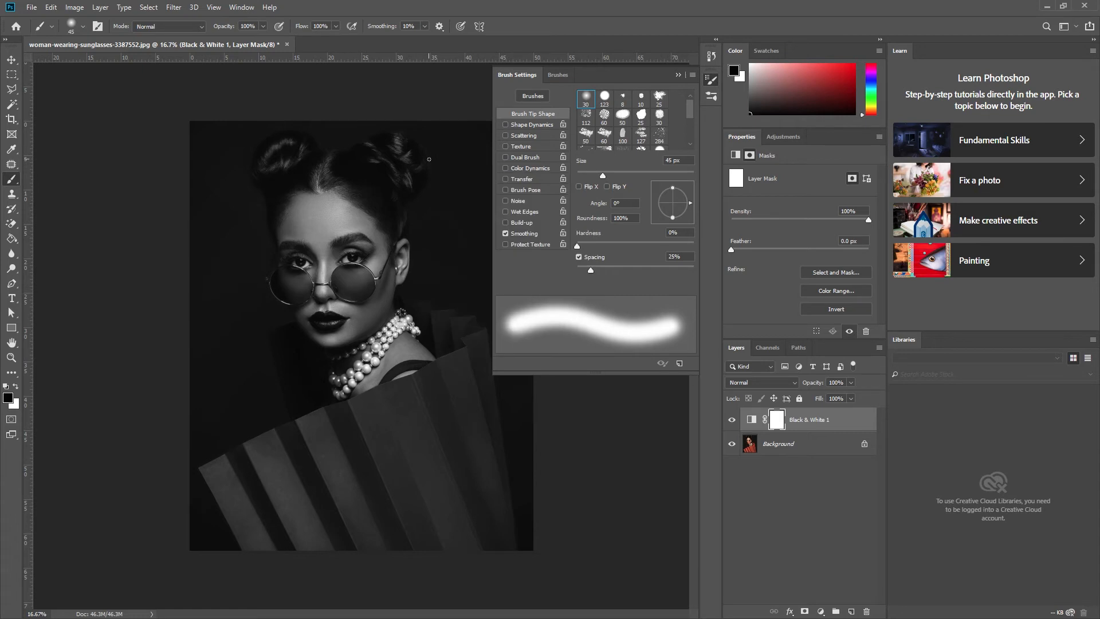
left_click(678, 75)
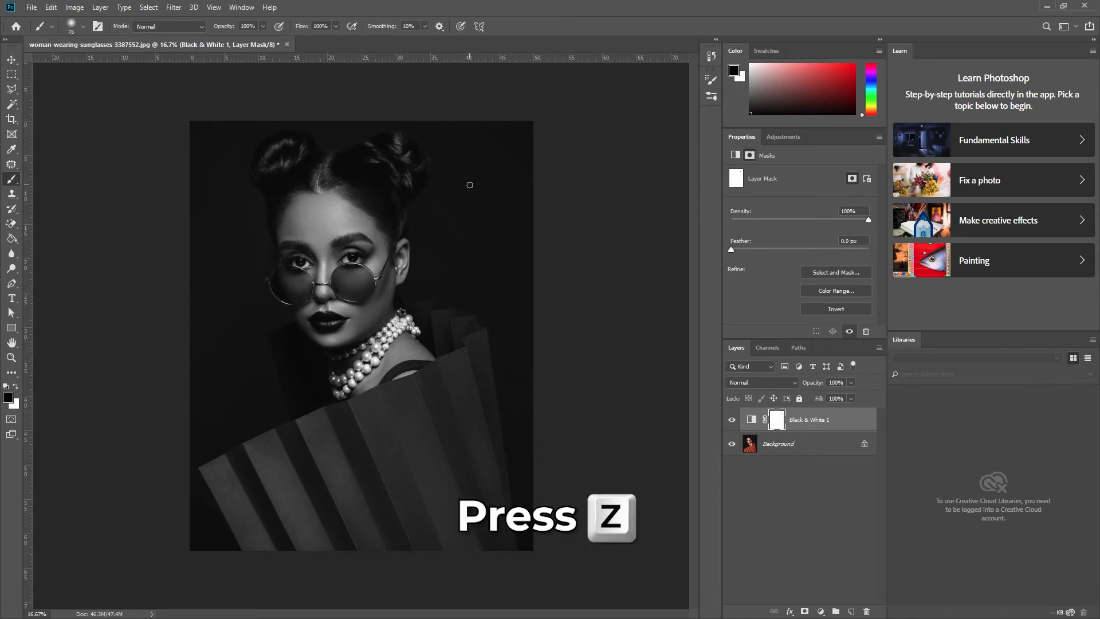
Paint over the woman's lips in black on the layer mask to reveal their original red color.
key("z")
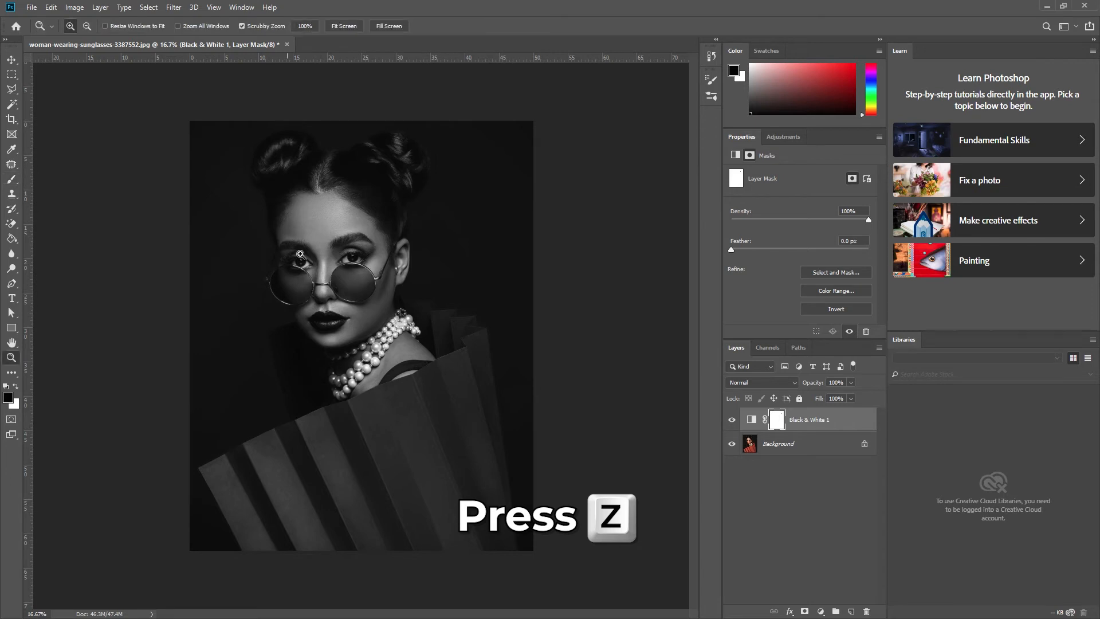
left_click(329, 275)
left_click(325, 275)
left_click(322, 276)
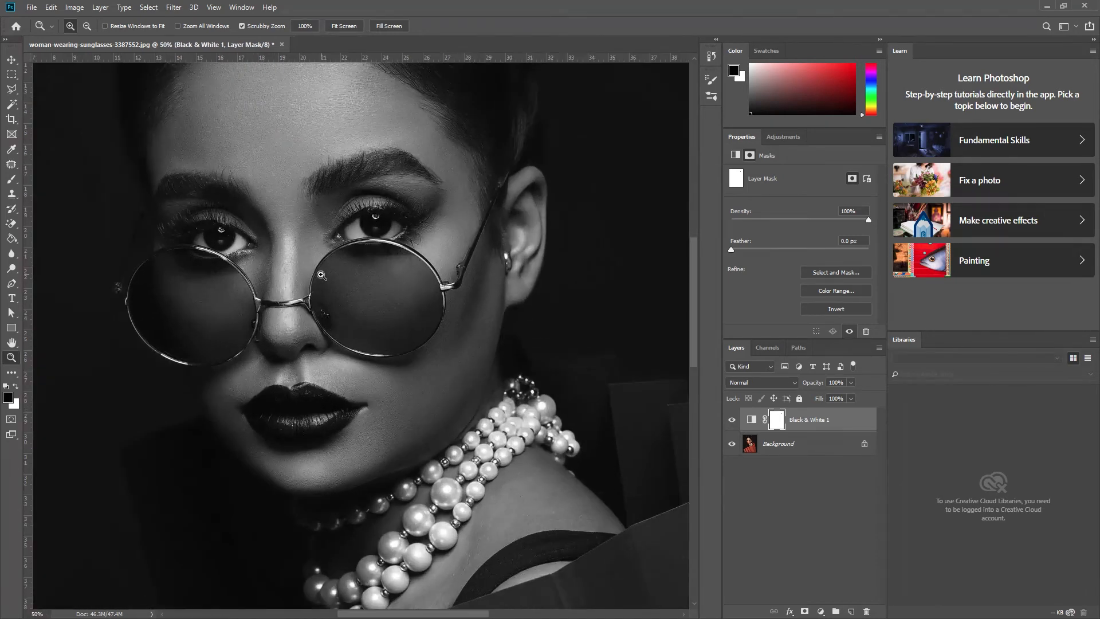
left_click(322, 275)
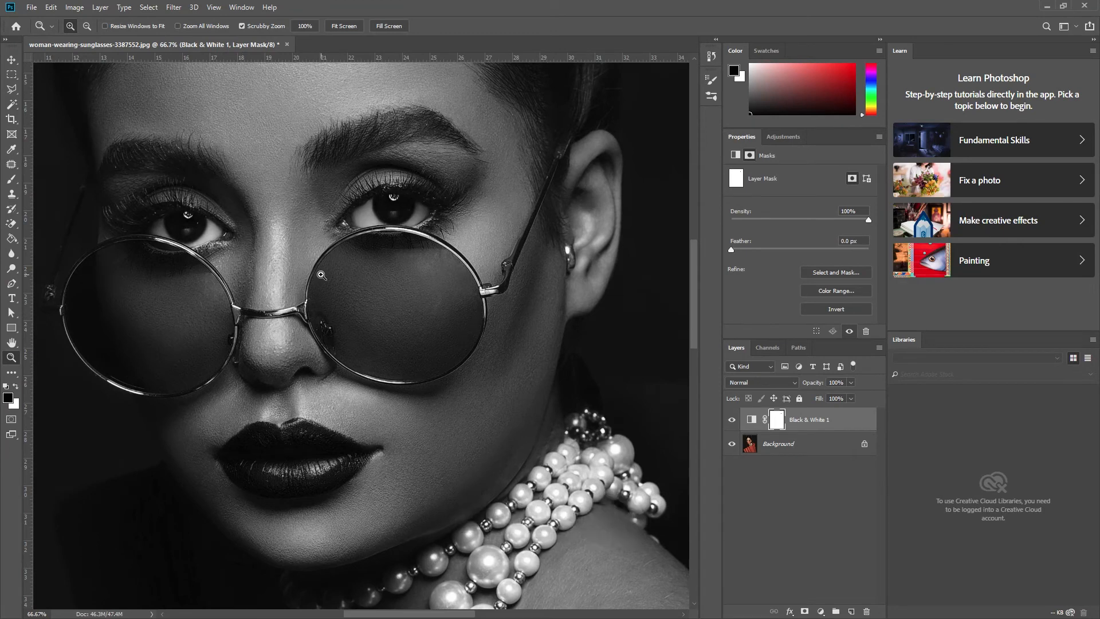
key("b")
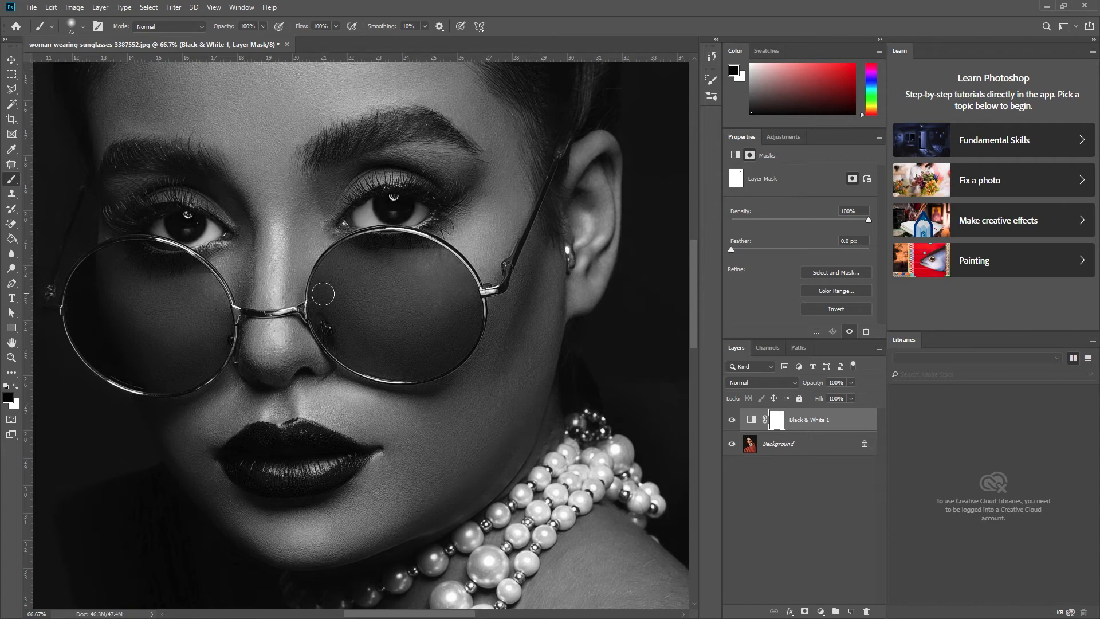
mouse_move(292, 433)
left_mouse_down()
mouse_move(258, 434)
mouse_move(236, 460)
mouse_move(247, 473)
mouse_move(305, 482)
mouse_move(313, 465)
mouse_move(350, 459)
mouse_move(300, 441)
mouse_move(312, 436)
mouse_move(325, 457)
mouse_move(355, 455)
mouse_move(329, 453)
left_mouse_up()
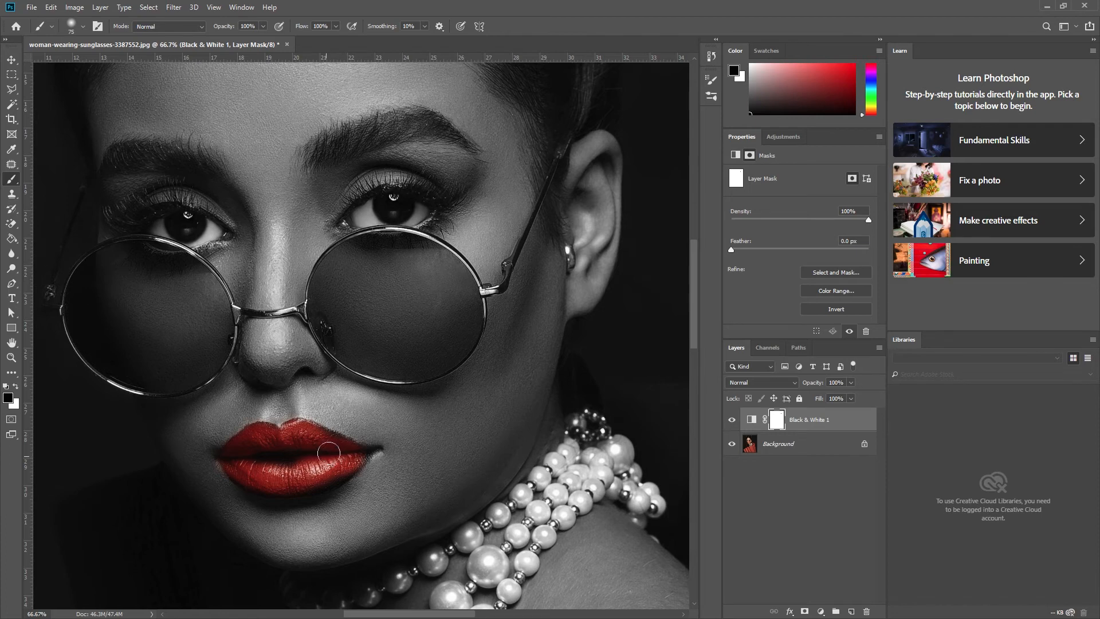
mouse_move(319, 453)
left_mouse_down()
mouse_move(300, 447)
mouse_move(341, 423)
mouse_move(334, 431)
mouse_move(361, 439)
left_mouse_up()
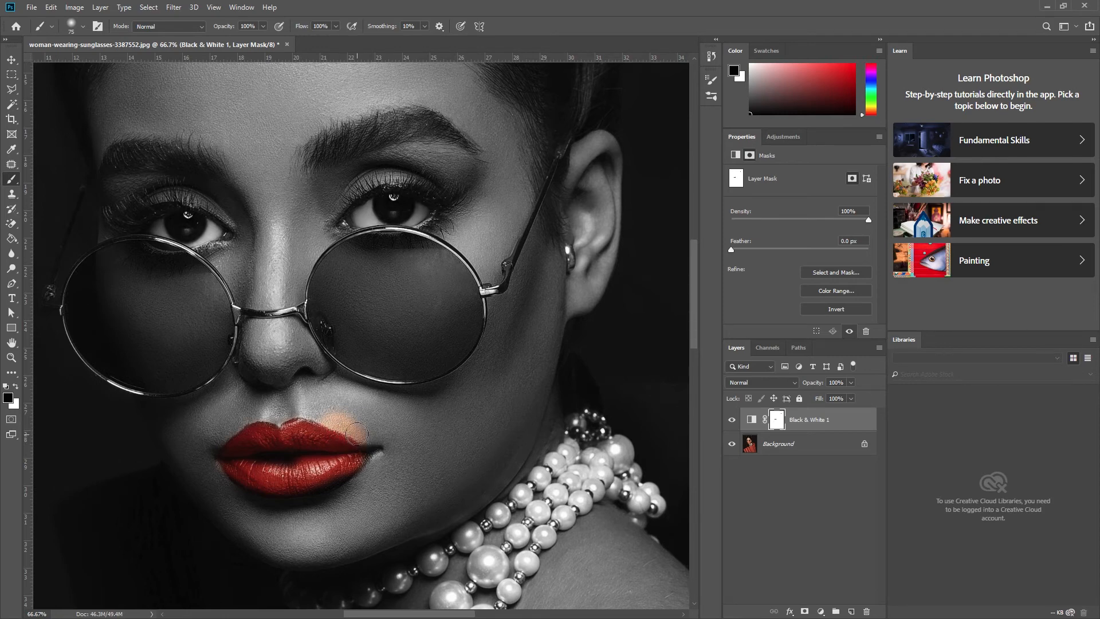
Swap the brush color to white and paint over the color spill above the upper lip on the mask.
key("x")
mouse_move(328, 414)
left_mouse_down()
mouse_move(361, 437)
mouse_move(328, 415)
mouse_move(344, 412)
left_mouse_up()
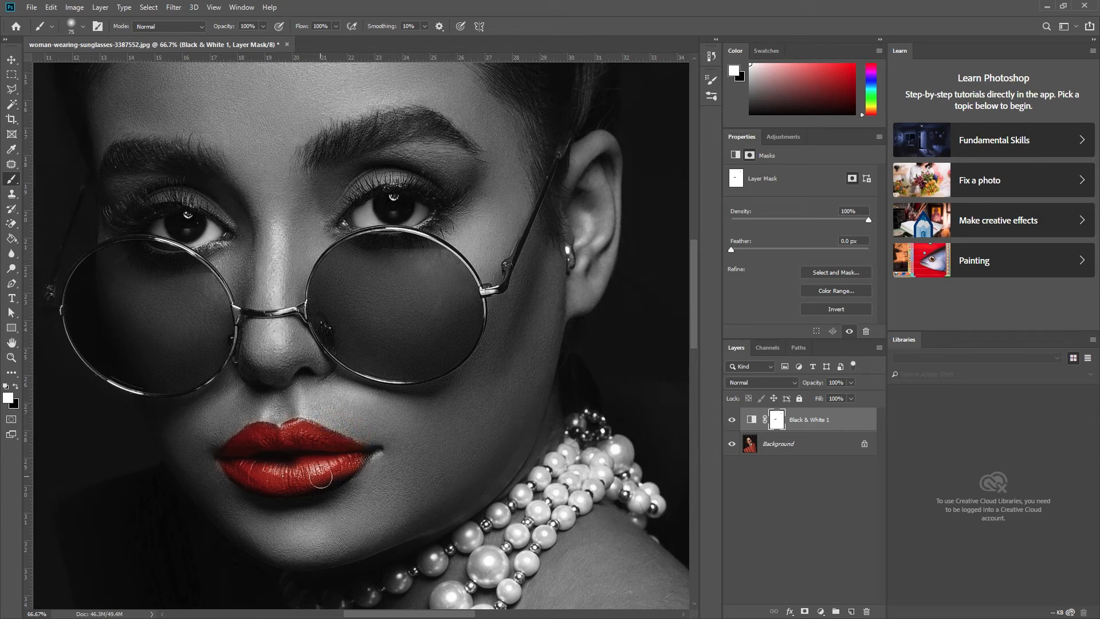
Swap the brush color back to black, set the tip to 23 px and touch up the edges and corner of the lips on the mask.
key("x")
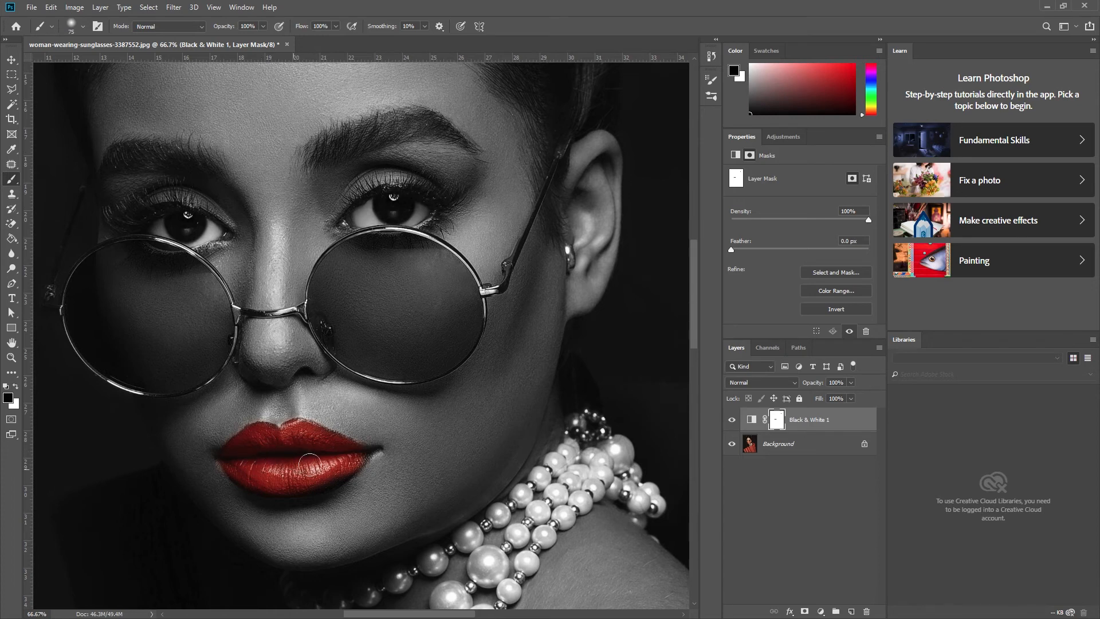
right_click(342, 456)
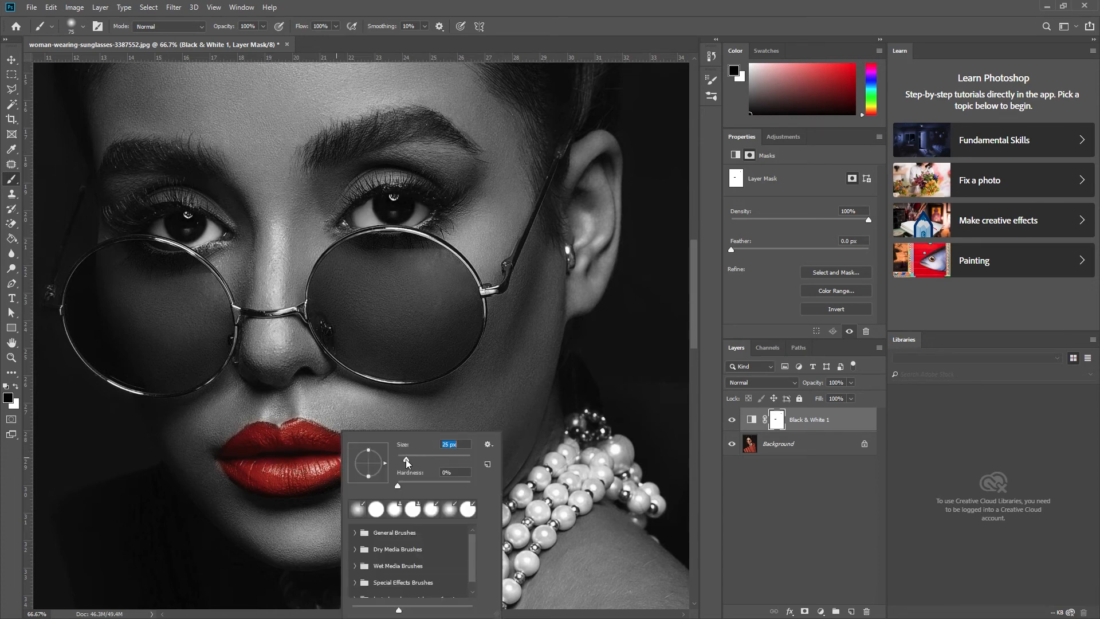
key("Return")
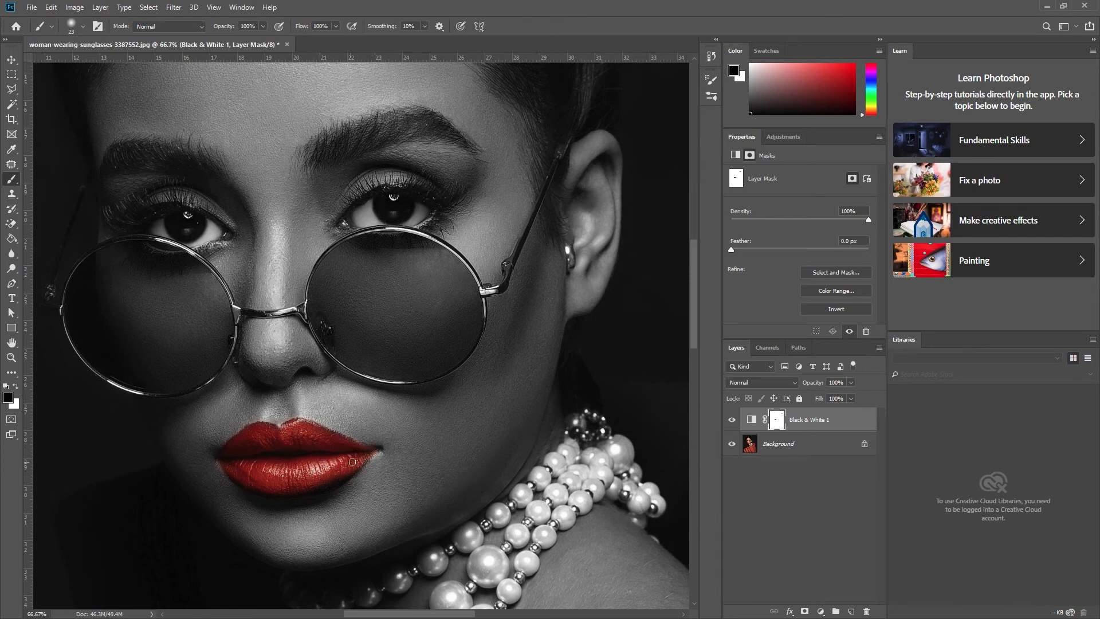
Enlarge the soft brush and paint black over both sunglass lenses on the layer mask to reveal their orange color.
right_click(403, 321)
left_click_drag(462, 351, 512, 348)
mouse_move(433, 258)
left_mouse_down()
mouse_move(361, 262)
mouse_move(333, 285)
mouse_move(333, 324)
mouse_move(369, 350)
mouse_move(426, 355)
mouse_move(457, 324)
mouse_move(450, 278)
mouse_move(372, 311)
mouse_move(400, 275)
mouse_move(377, 258)
mouse_move(391, 297)
mouse_move(397, 360)
left_mouse_up()
mouse_move(115, 275)
left_mouse_down()
mouse_move(131, 298)
mouse_move(109, 338)
mouse_move(189, 361)
mouse_move(162, 265)
mouse_move(149, 338)
mouse_move(172, 344)
left_mouse_up()
Reduce the soft brush to about 15 px and paint black over the nose bridge of the sunglasses on the mask.
key("z")
left_click(239, 307)
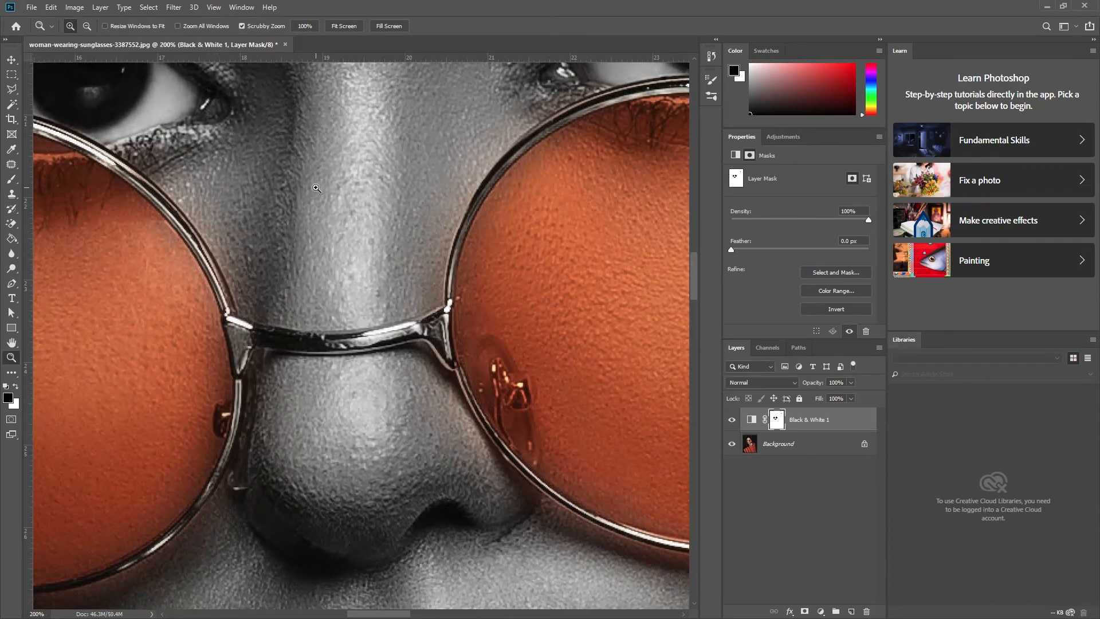
key("b")
right_click(404, 261)
right_click(352, 368)
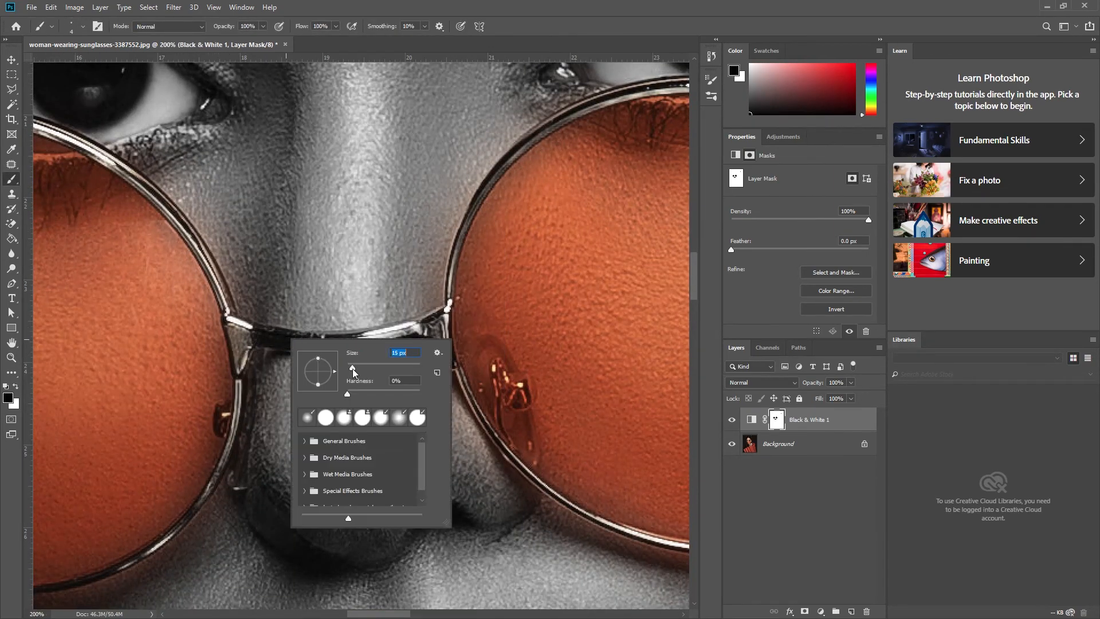
key("Return")
mouse_move(253, 335)
left_mouse_down()
mouse_move(444, 312)
mouse_move(453, 361)
left_mouse_up()
Paint black with a 17 px brush along the glasses' hinge and temple arm beside the visible ear, then swap the color to white.
scroll(364, 398, "right", 10)
mouse_move(268, 302)
left_mouse_down()
mouse_move(313, 311)
mouse_move(344, 259)
mouse_move(349, 231)
left_mouse_up()
scroll(349, 231, "up", 3)
right_click(369, 300)
key("Return")
scroll(383, 256, "up", 3)
mouse_move(473, 139)
left_mouse_down()
mouse_move(378, 347)
mouse_move(409, 304)
left_mouse_up()
key("x")
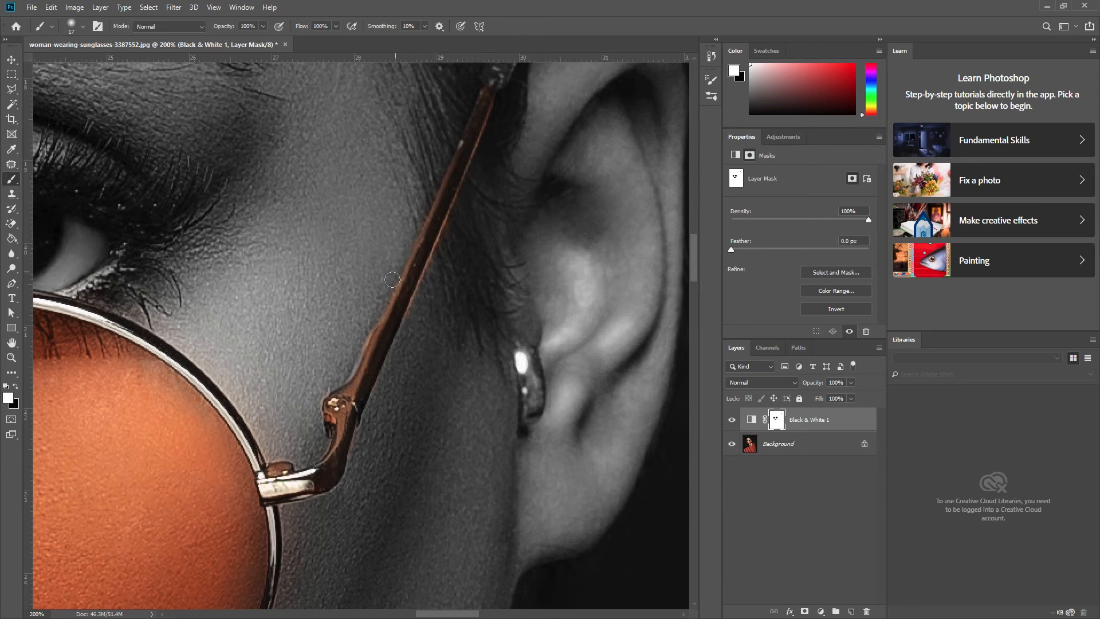
Swap the brush color to black and paint over the hinge on the opposite, shadowed side of the glasses to reveal its color.
scroll(437, 241, "left", 15)
key("x")
mouse_move(325, 531)
left_mouse_down()
mouse_move(318, 517)
mouse_move(356, 544)
mouse_move(349, 531)
left_mouse_up()
scroll(318, 517, "down", 2)
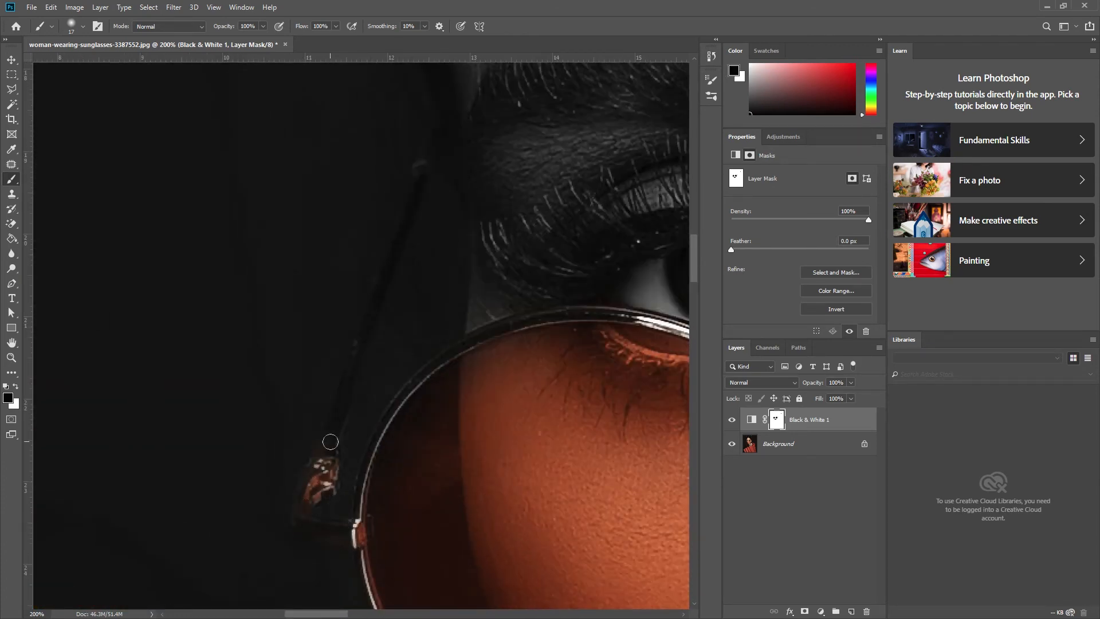
Fit the whole portrait in view and toggle the Black & White 1 layer off and on to compare before and after.
key("ctrl+0")
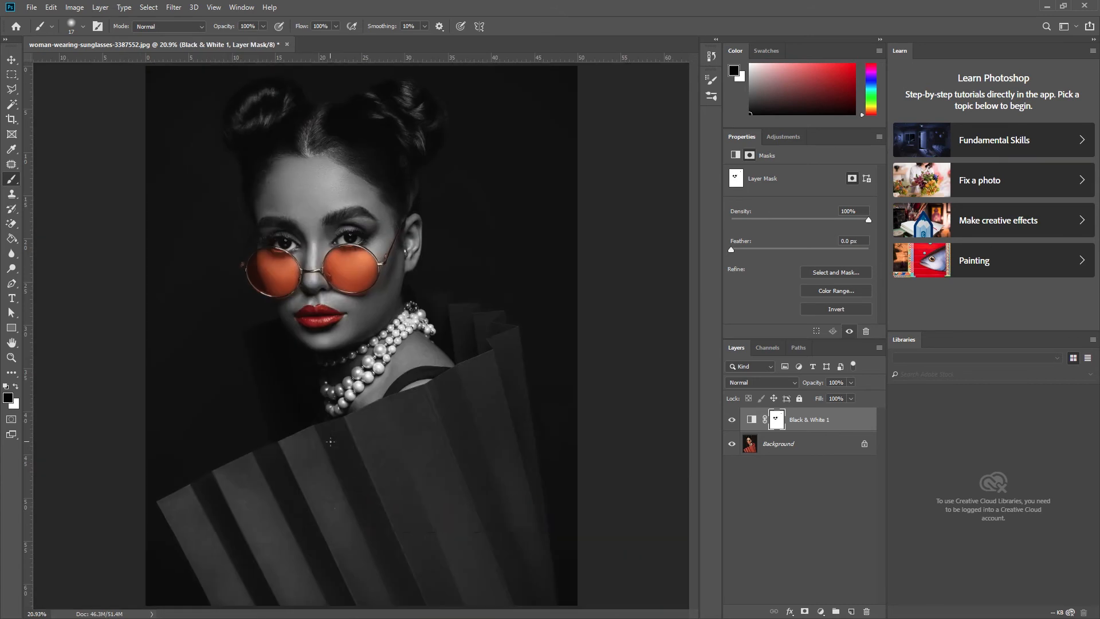
left_click(732, 420)
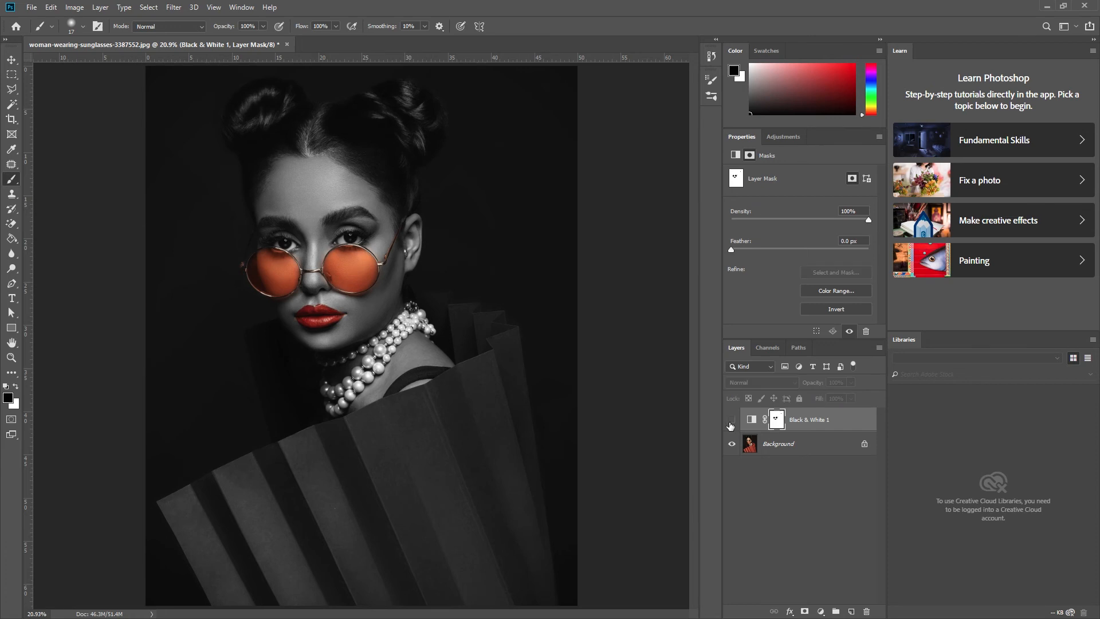
left_click(732, 420)
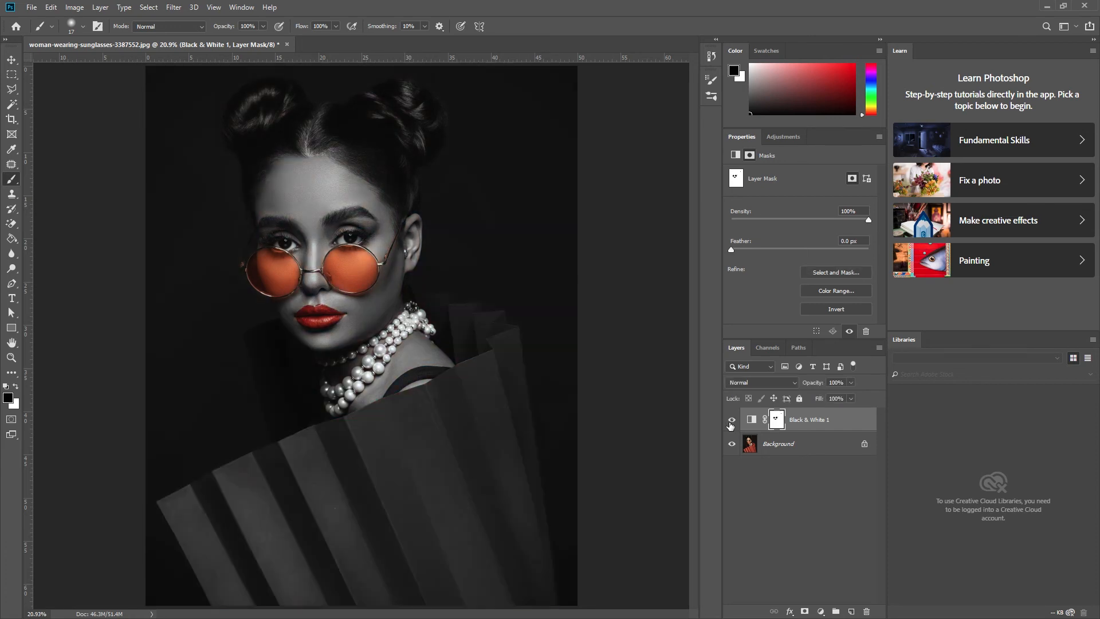